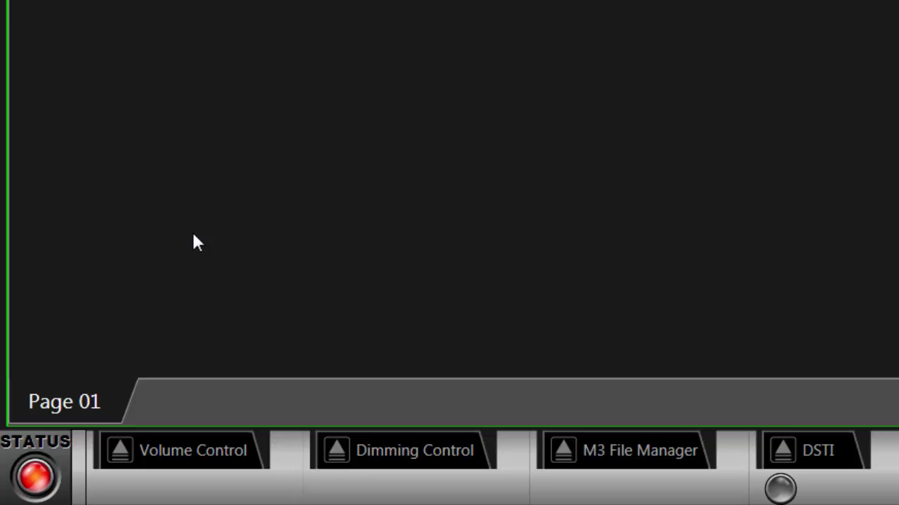
Close the red STATUS details popup to return to the Page 01 scripting panel.
left_click(33, 483)
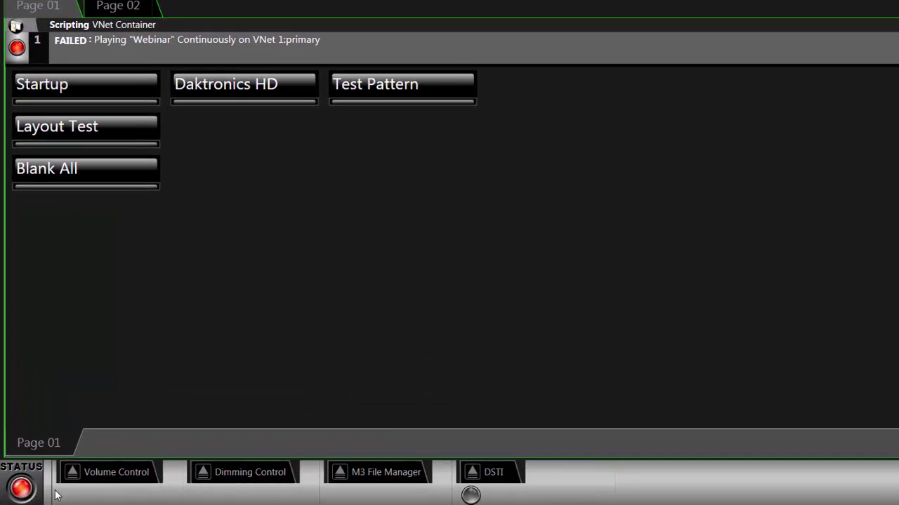
Launch Command Prompt from All Programs > Accessories.
left_click(21, 490)
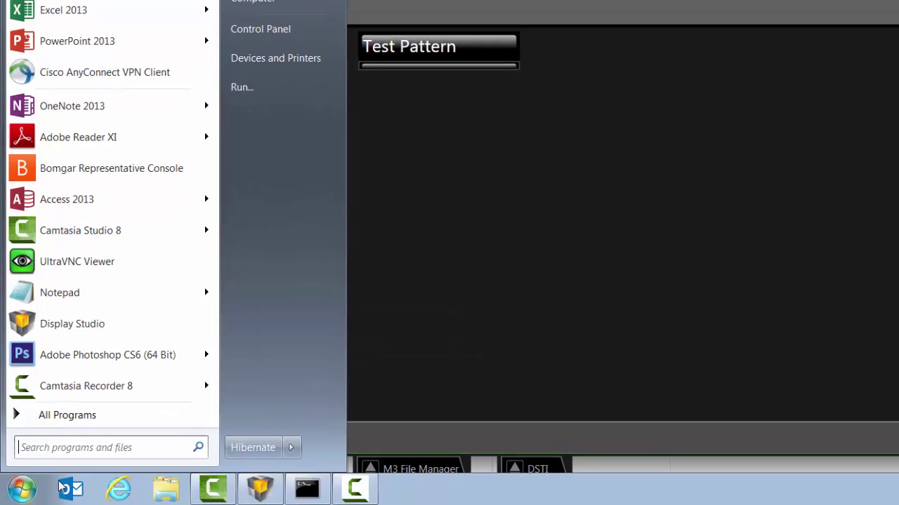
left_click(37, 426)
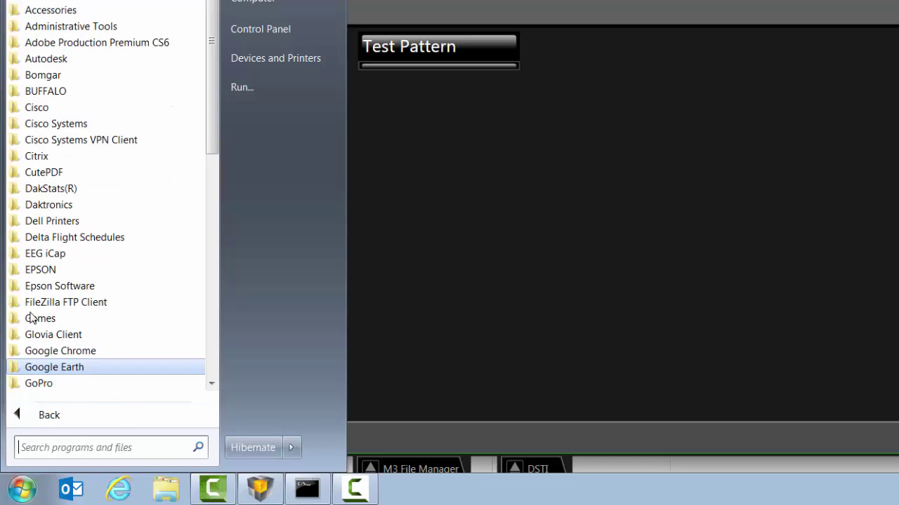
left_click(57, 15)
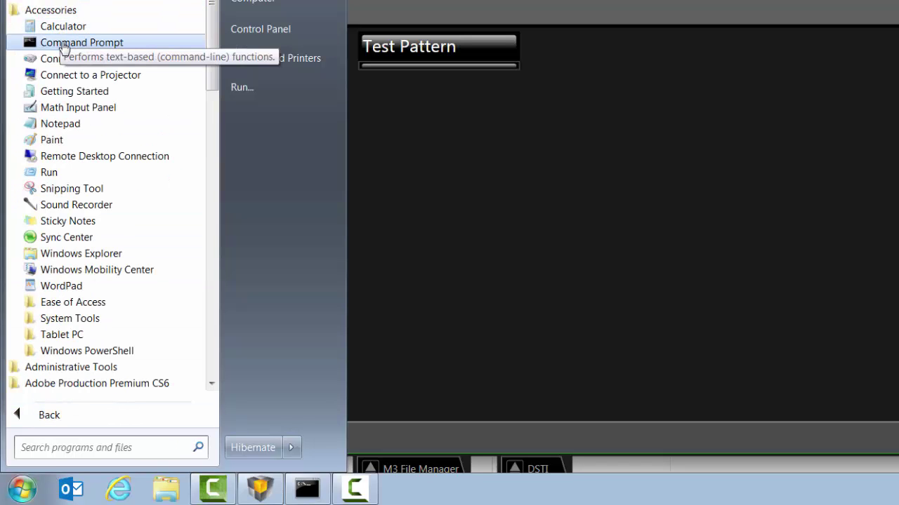
left_click(63, 43)
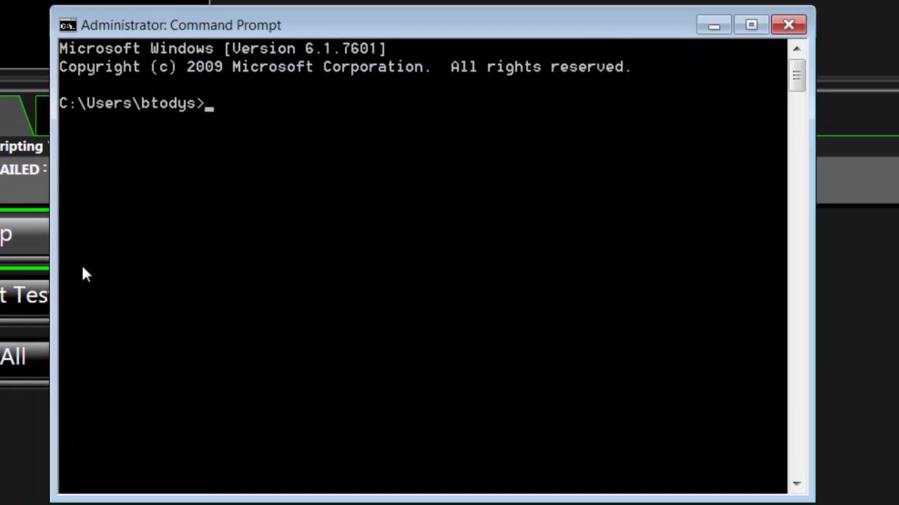
Ping 10.0.1.10, then ping the correct address 10.1.1.10; the requests time out.
type("ping 10.0.1.10")
key("Return")
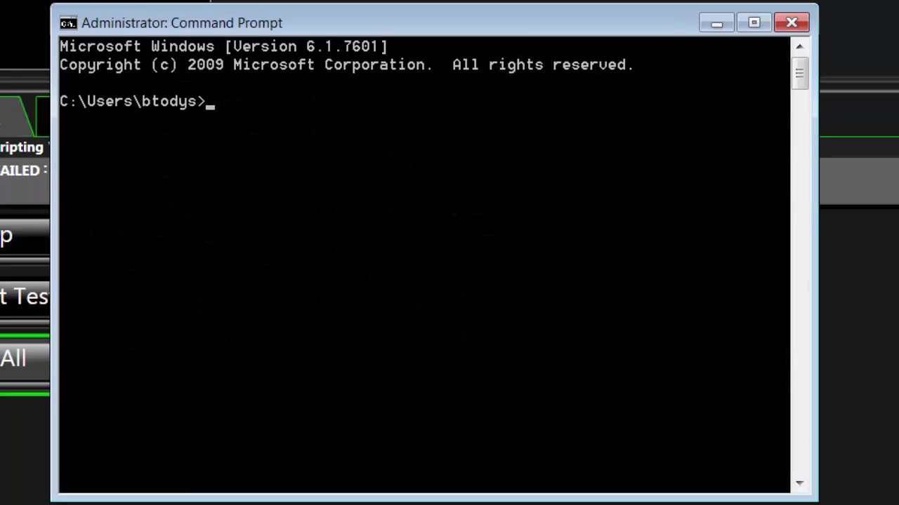
type("ping 10.1.1.10")
key("Return")
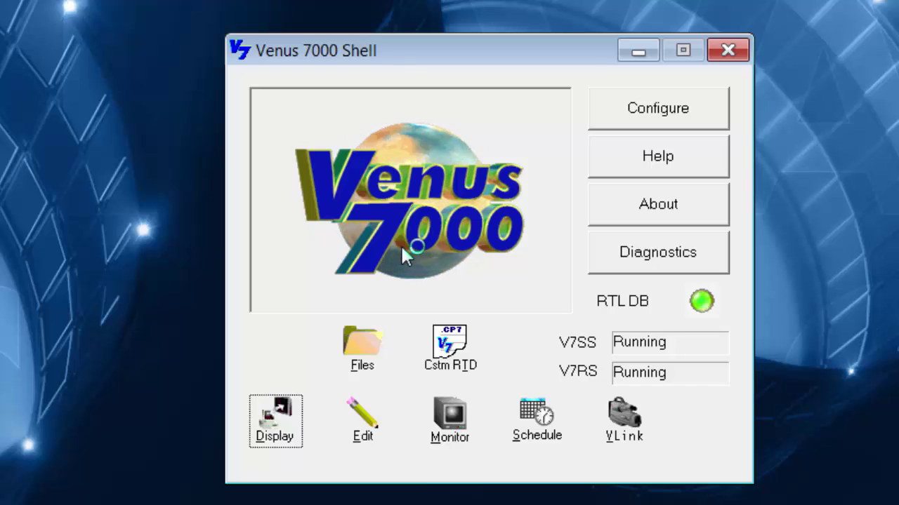
Start the stopped V7CPPImagingService under Diagnostics, keeping its startup type Automatic.
left_click(595, 266)
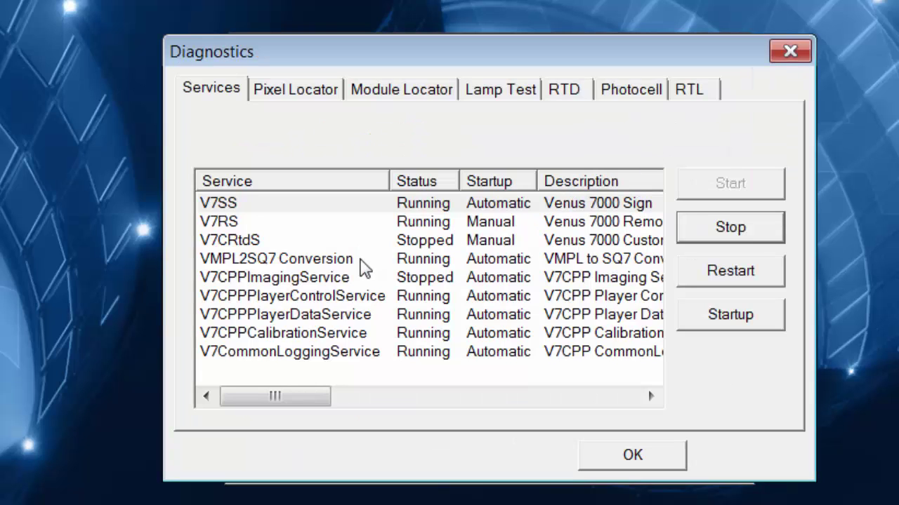
left_click(298, 282)
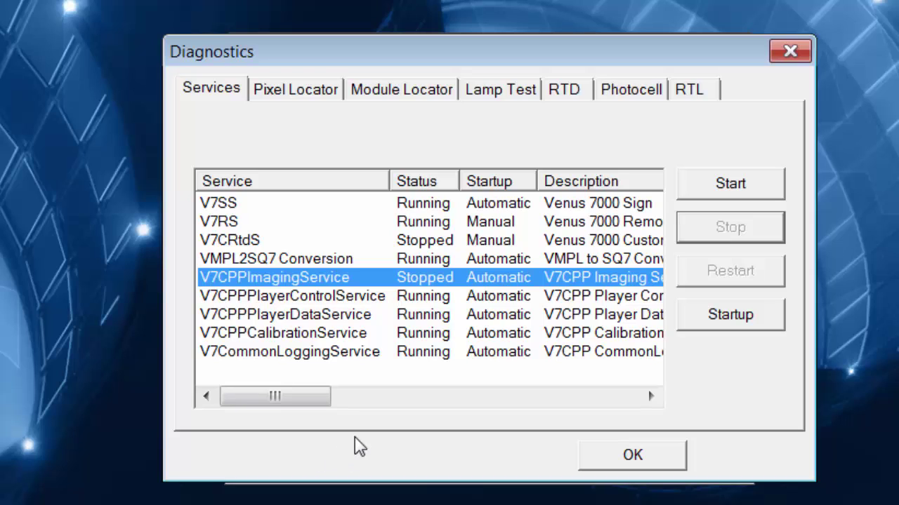
left_click(722, 185)
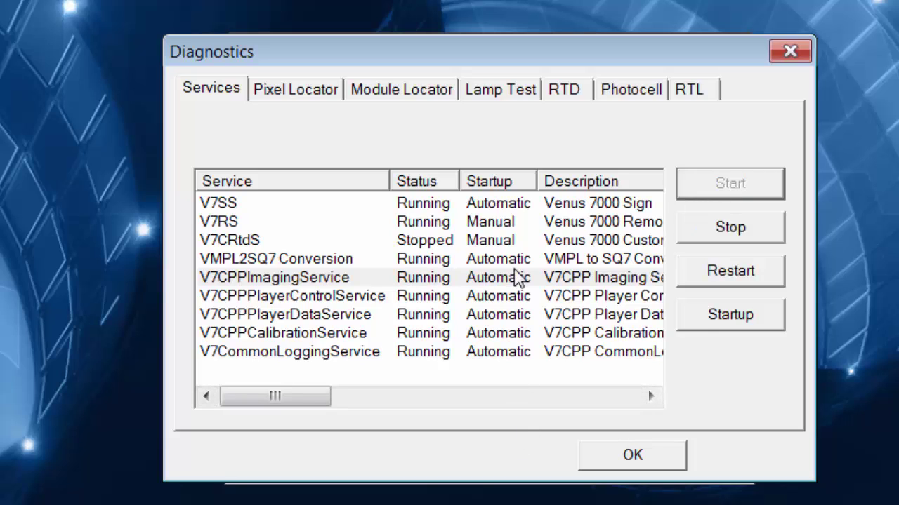
left_click(704, 328)
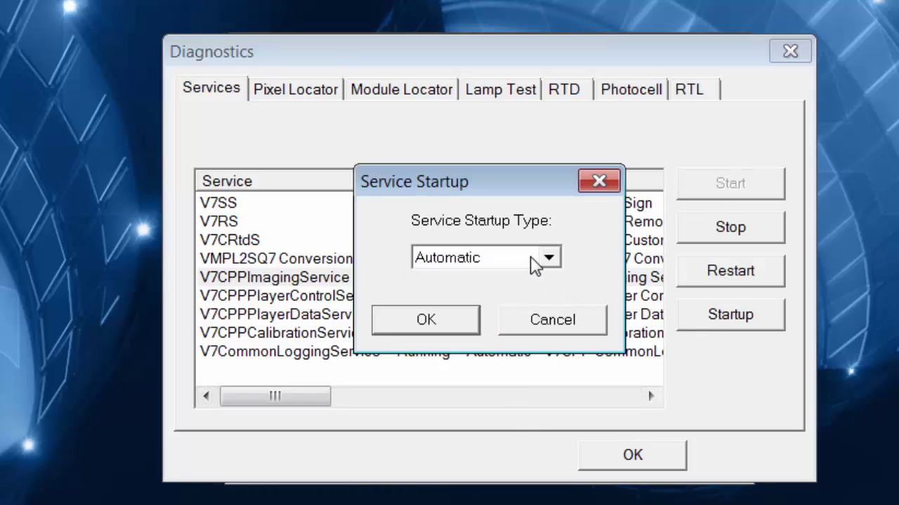
left_click(457, 325)
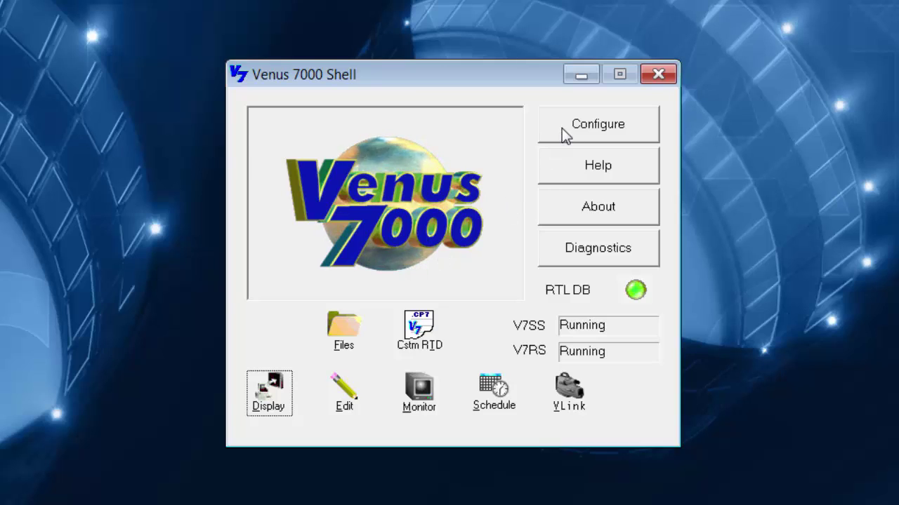
In Configure > File Servers, edit \\V7Main-P\V7000 to read \\V7Main-B\V7000.
left_click(562, 127)
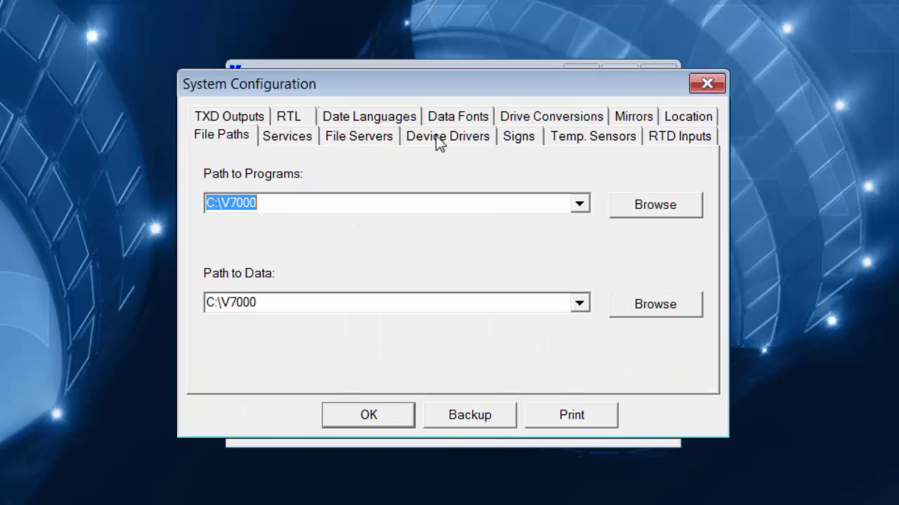
left_click(359, 137)
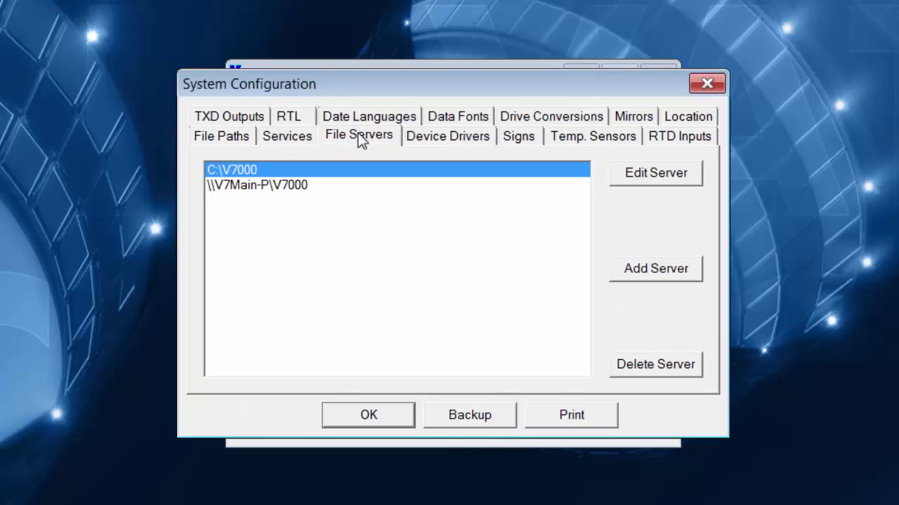
left_click(323, 185)
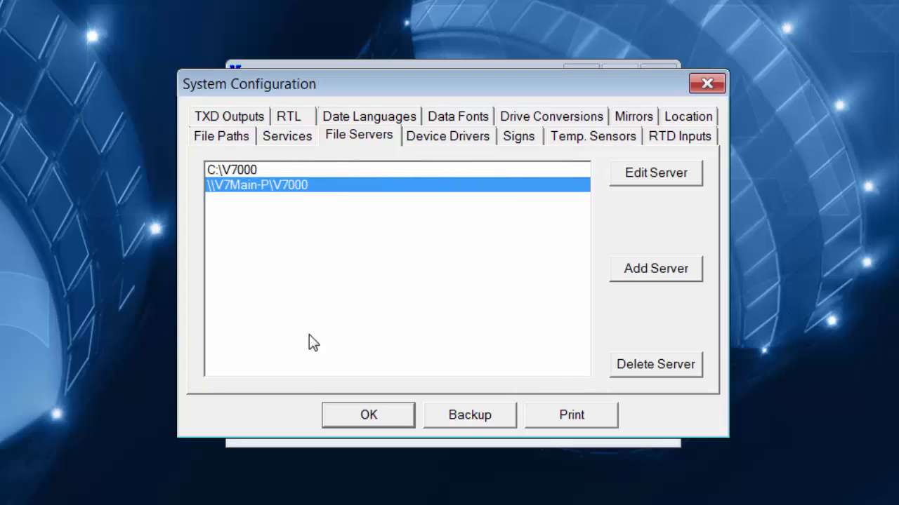
left_click(639, 178)
double_click(422, 244)
left_click(421, 243)
key("BackSpace")
type("B")
key("Return")
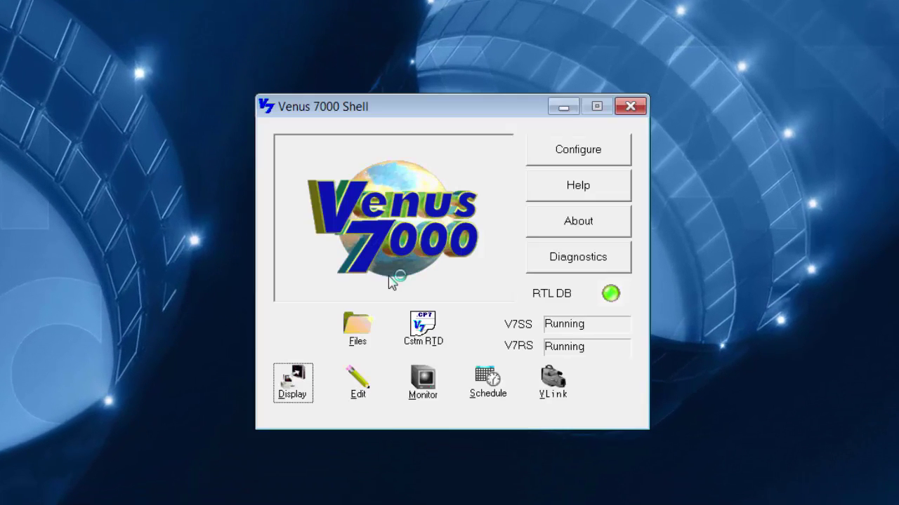
Set Command Sign 16x16's Enhanced RTD Sign Number to 11 on its Advanced tab.
left_click(550, 160)
left_click(506, 161)
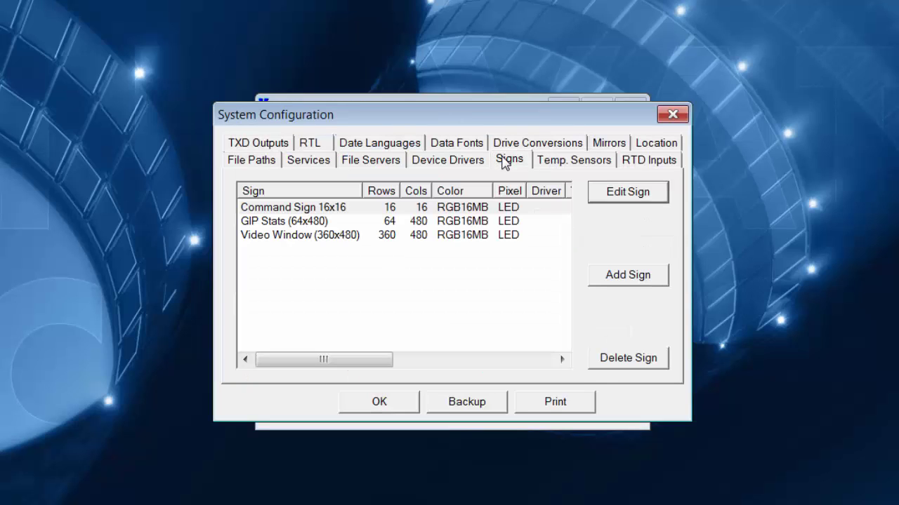
double_click(308, 208)
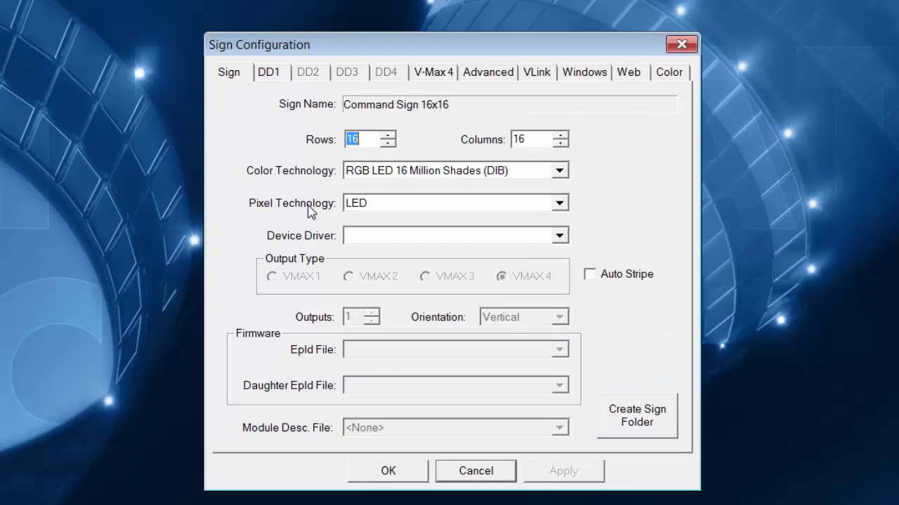
left_click(477, 74)
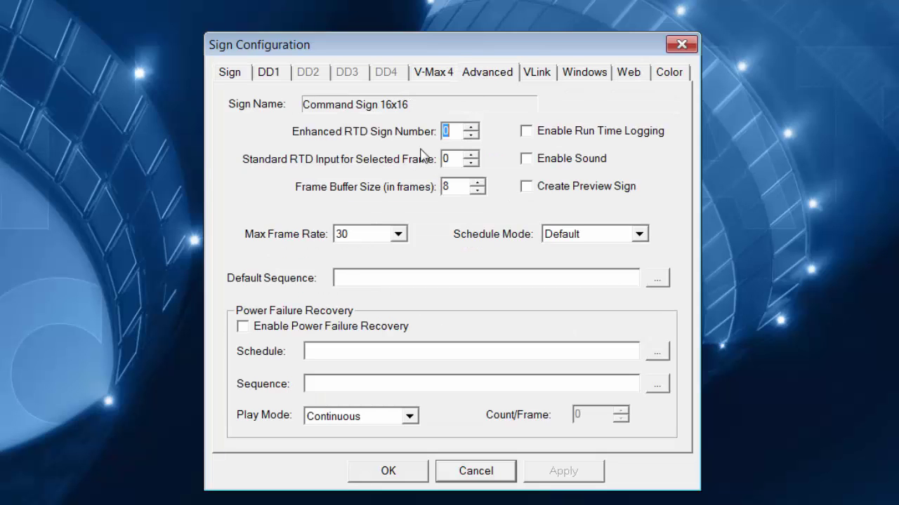
type("11")
left_click(409, 479)
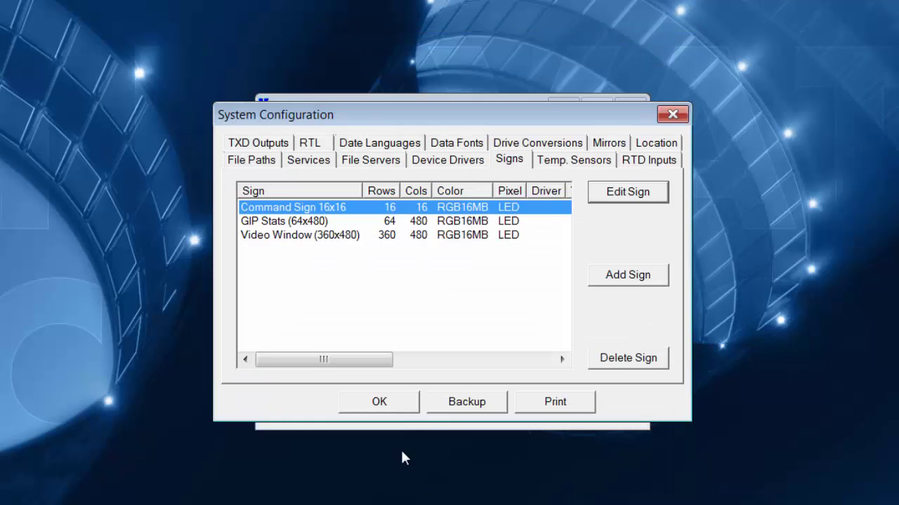
Apply the sign configuration and accept restarting the sign service and Venus 7000 Remote.
left_click(399, 406)
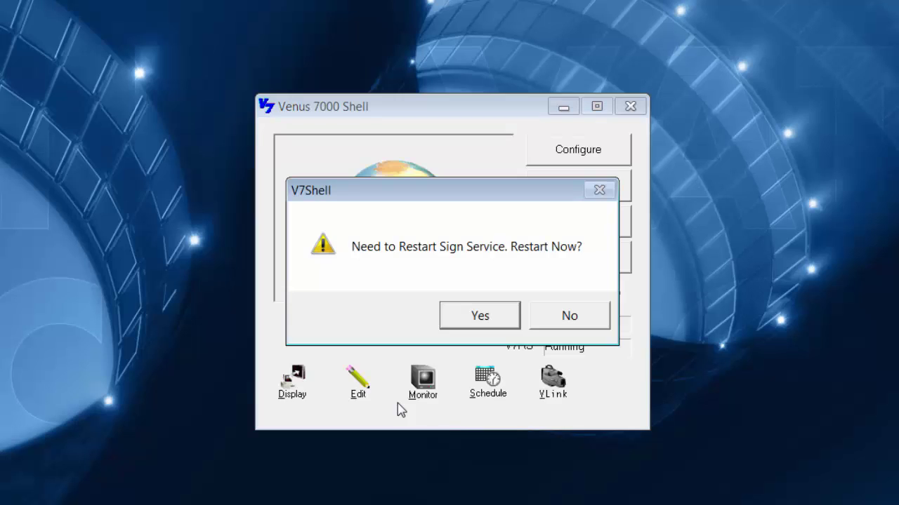
left_click(459, 328)
left_click(407, 323)
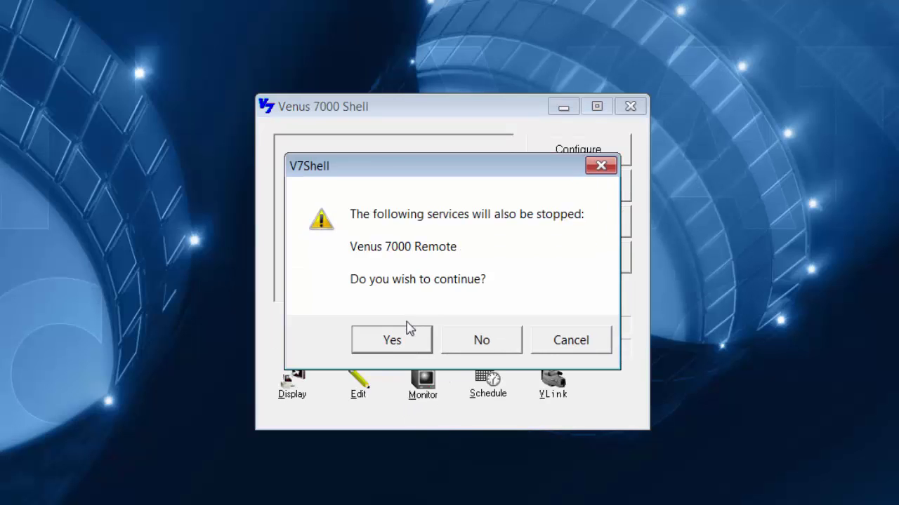
left_click(410, 351)
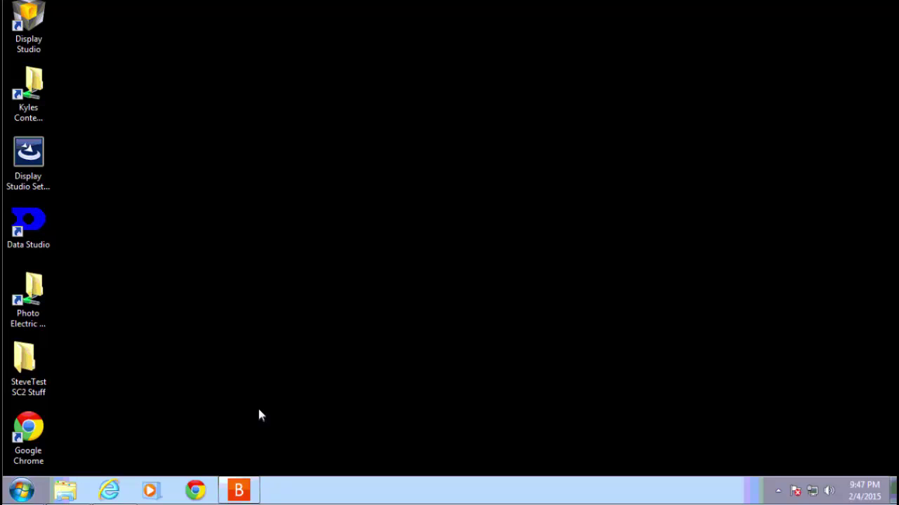
Launch the Client Server Sync Utility from Daktronics Utilities and mirror SCS-P\NUCLEUS to backup.
left_click(22, 492)
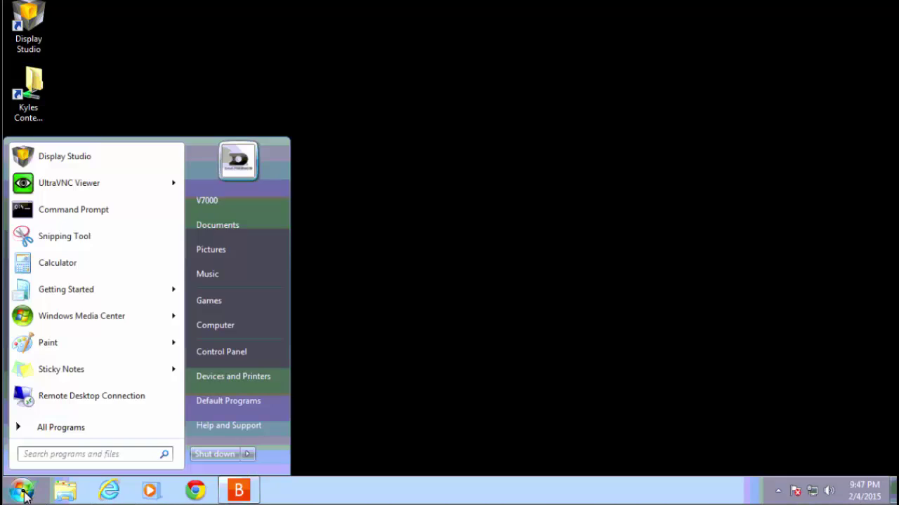
left_click(48, 430)
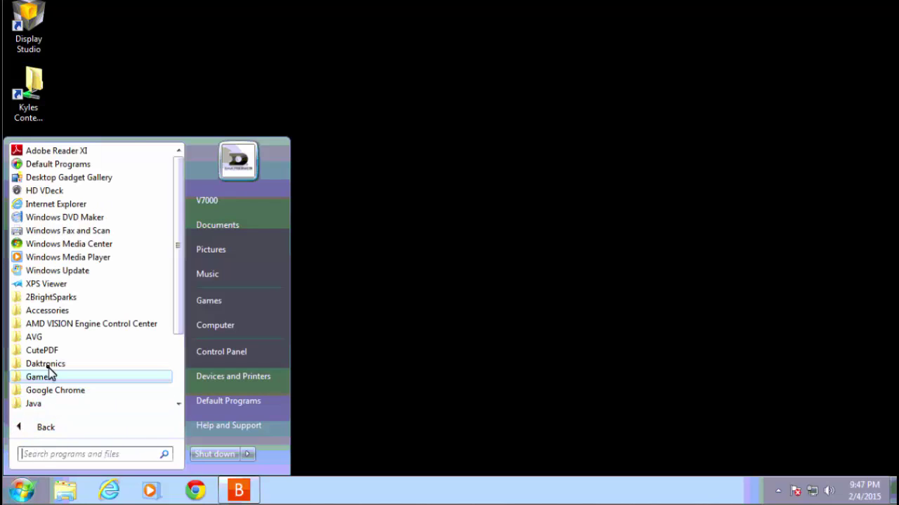
left_click(47, 367)
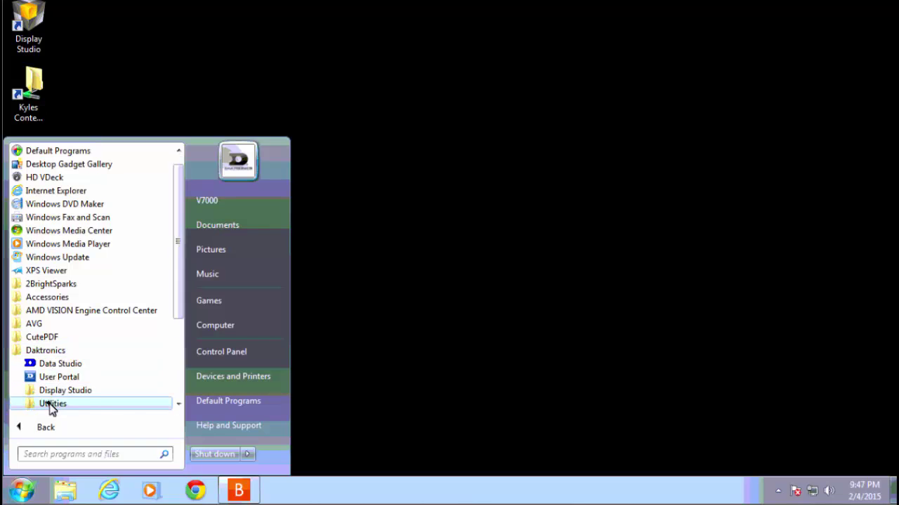
left_click(52, 404)
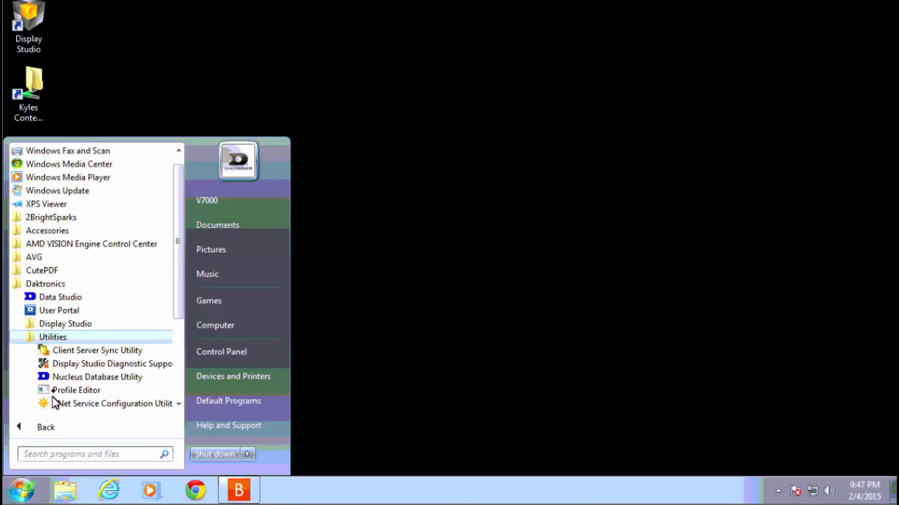
left_click(65, 351)
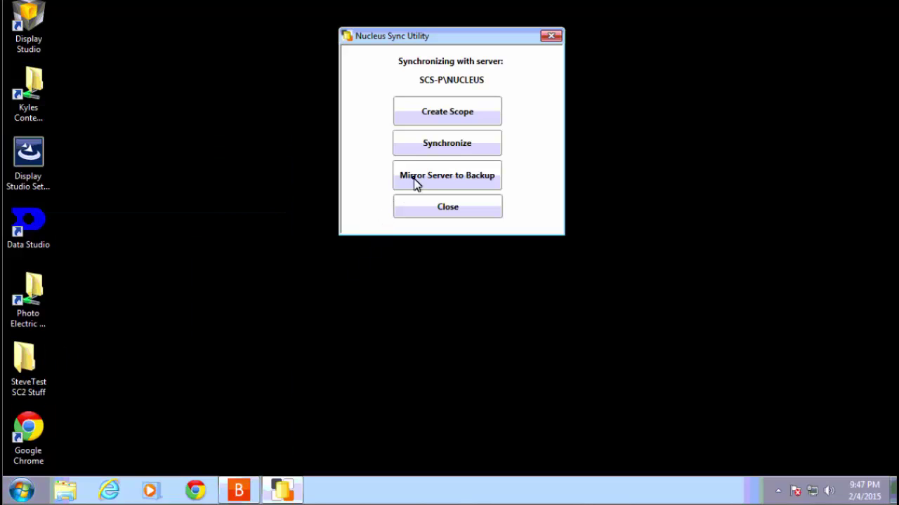
left_click(415, 183)
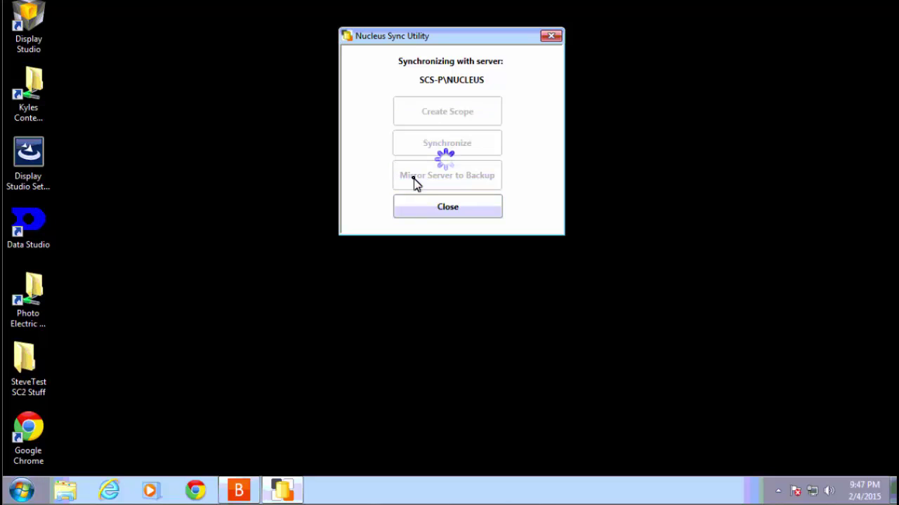
Close the Nucleus Sync Utility window after the server-to-backup mirror.
left_click(424, 214)
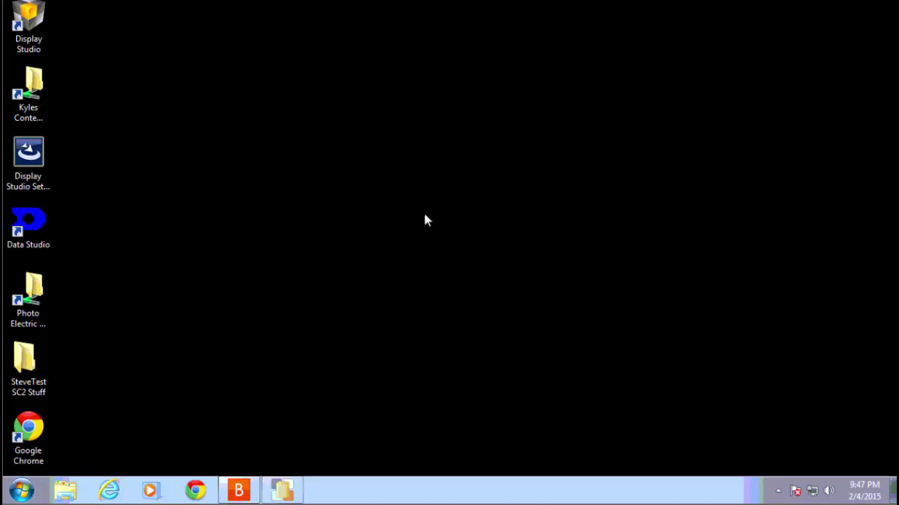